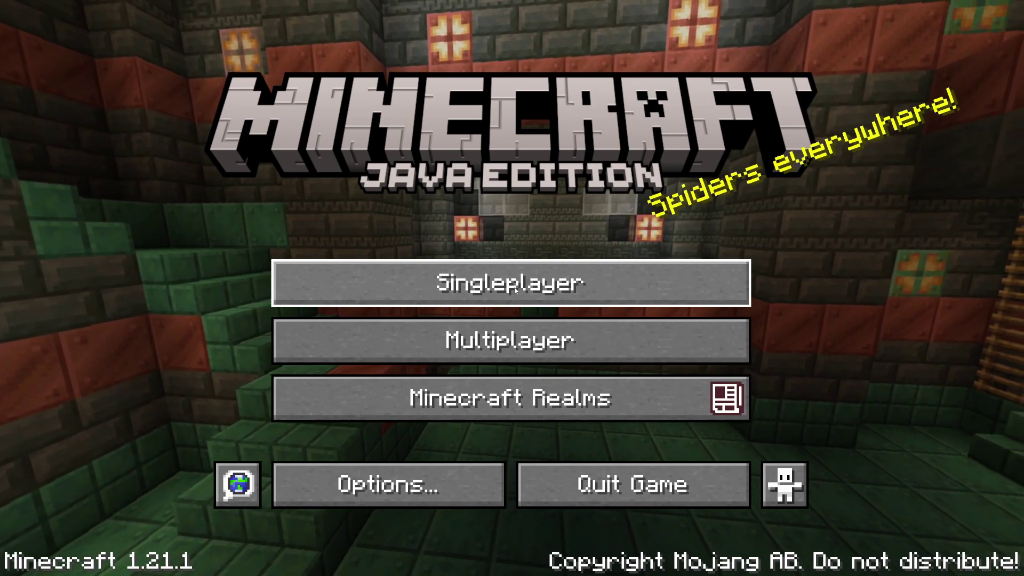
- Quit Minecraft, switch to Chrome and search Google for "minecraft fabric"
left_click(633, 483)
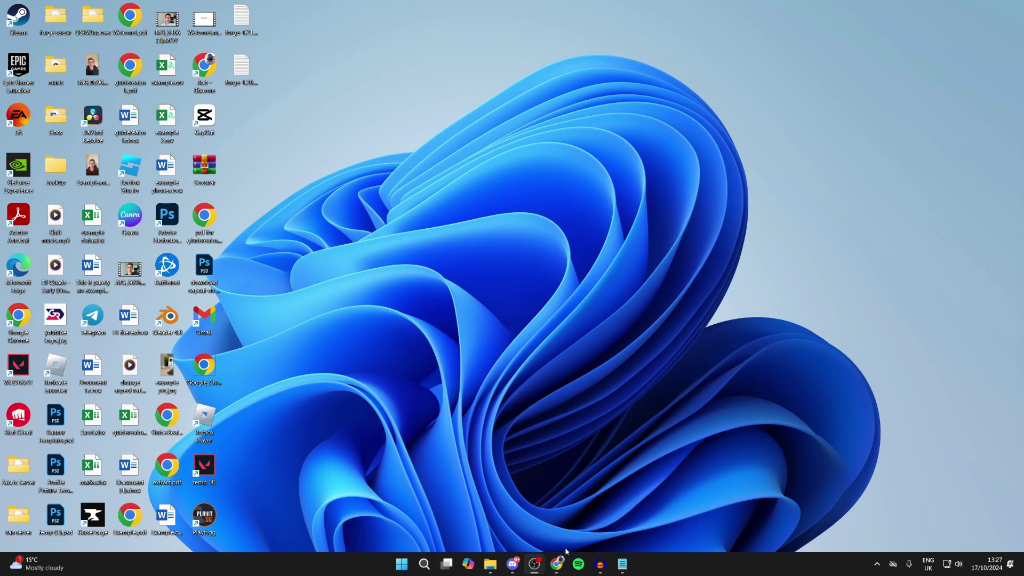
left_click(560, 565)
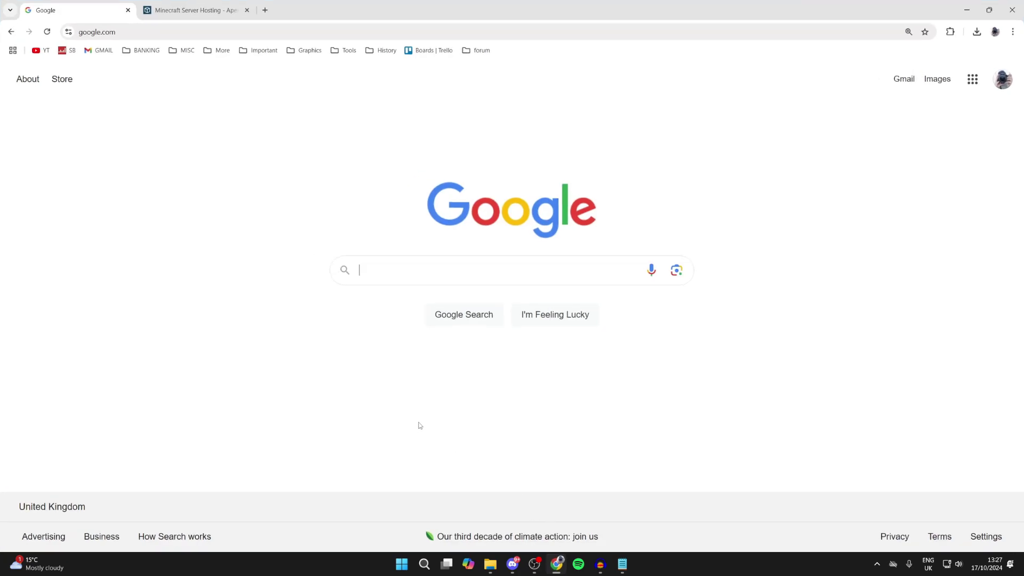
type("minec")
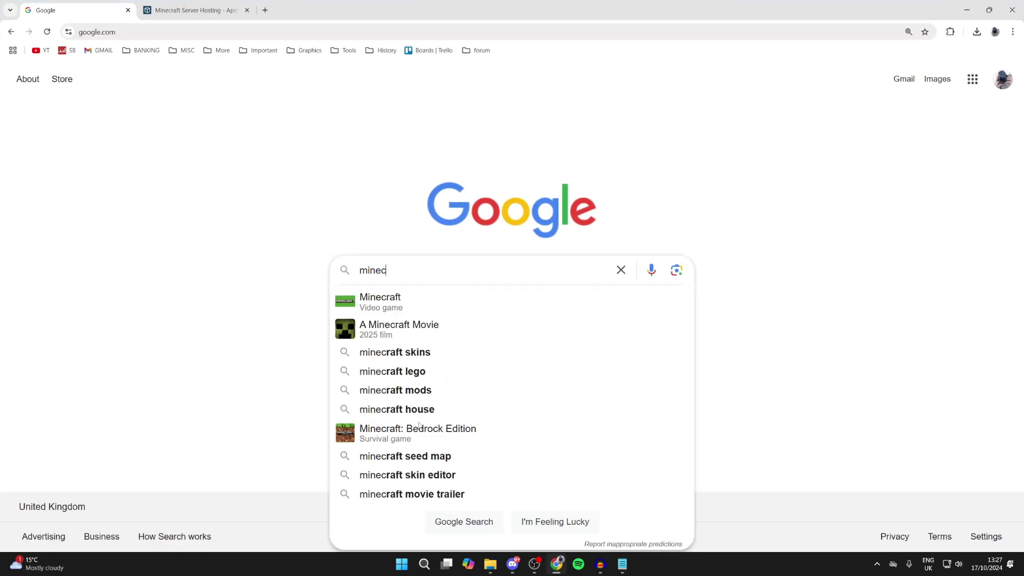
type("raft fabric")
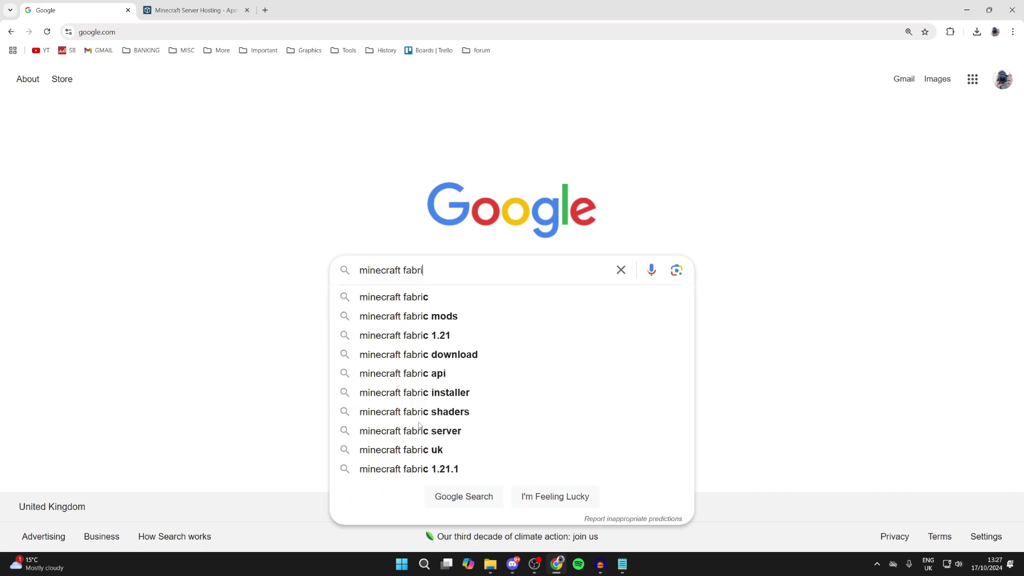
key("Return")
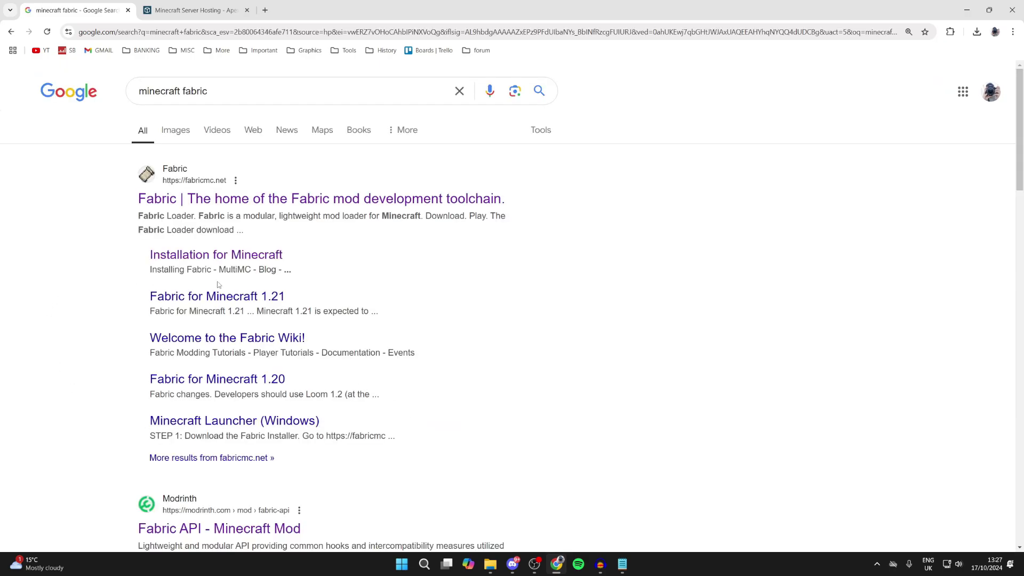
- Open the Fabric website from the search results and download the Fabric installer for Windows
left_click(272, 196)
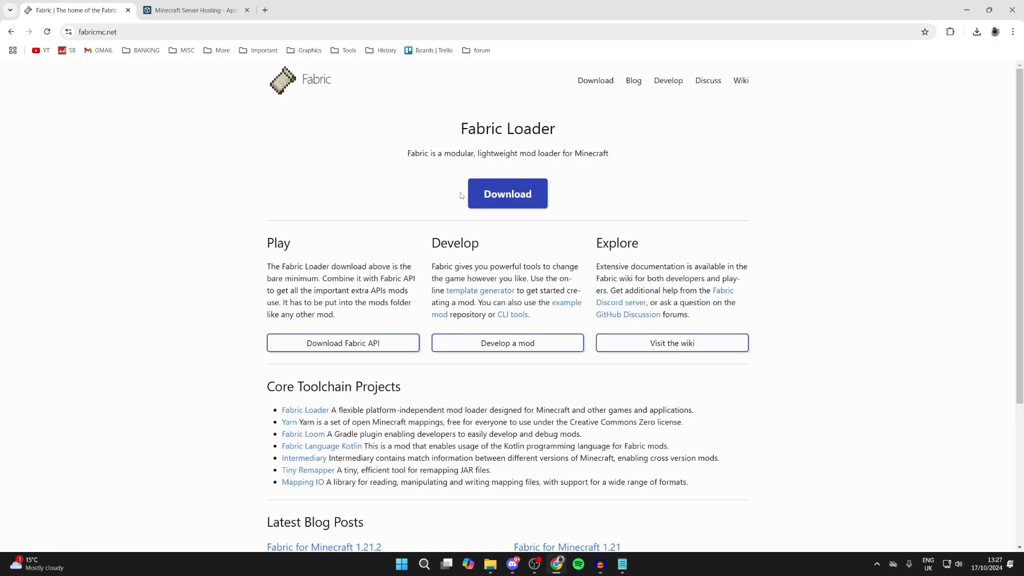
left_click(500, 195)
left_click(496, 175)
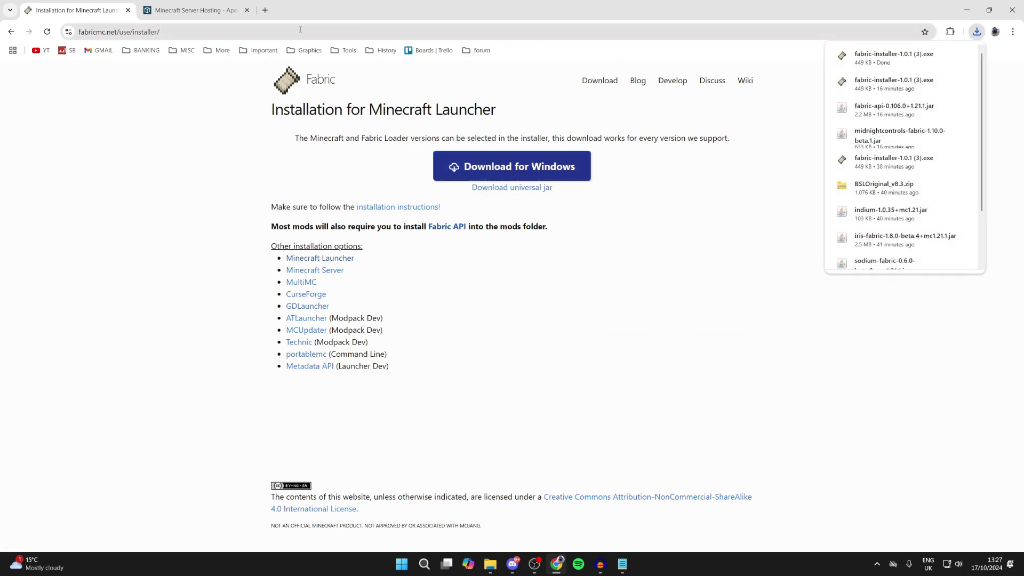
- Return to Google, search for "minecraft sodium" and open the Sodium mod's CurseForge page
left_click(11, 32)
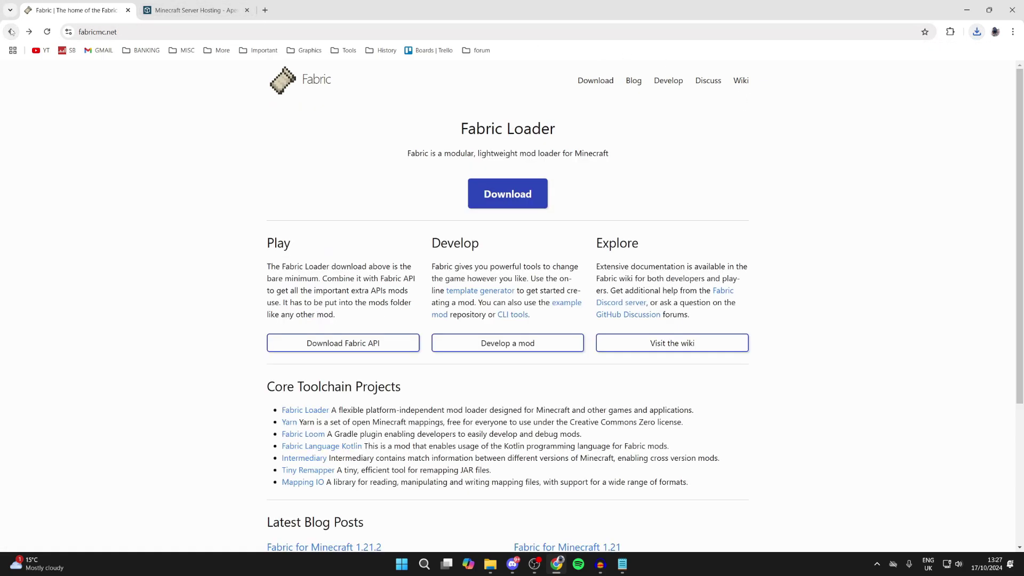
left_click(11, 31)
left_click(209, 91)
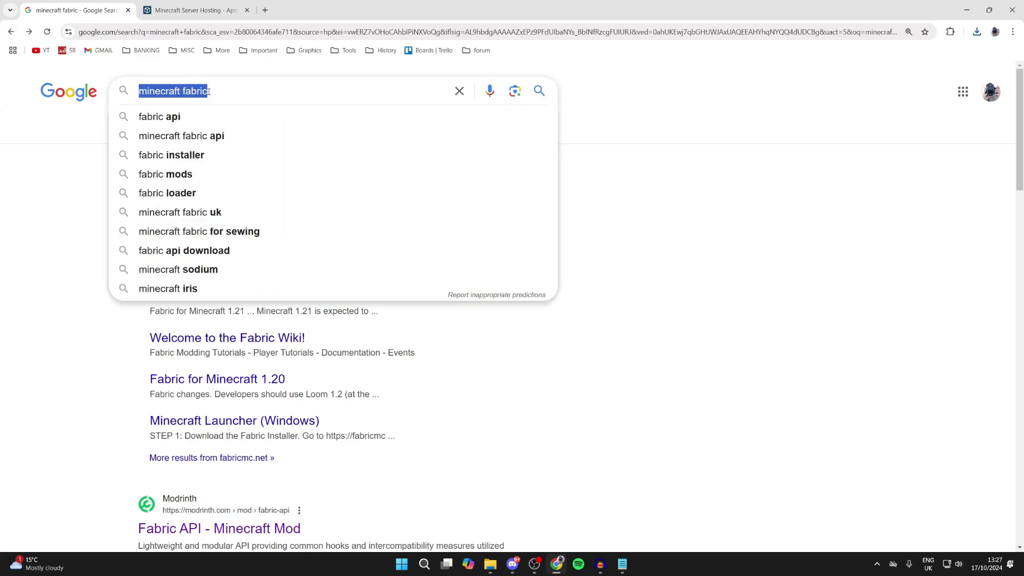
type("mine")
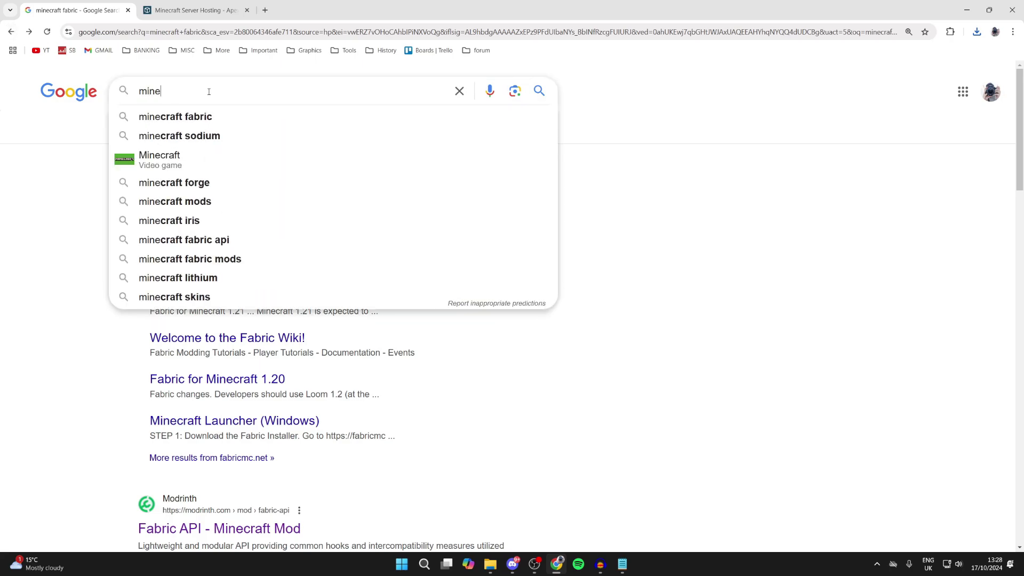
type("craft sodium")
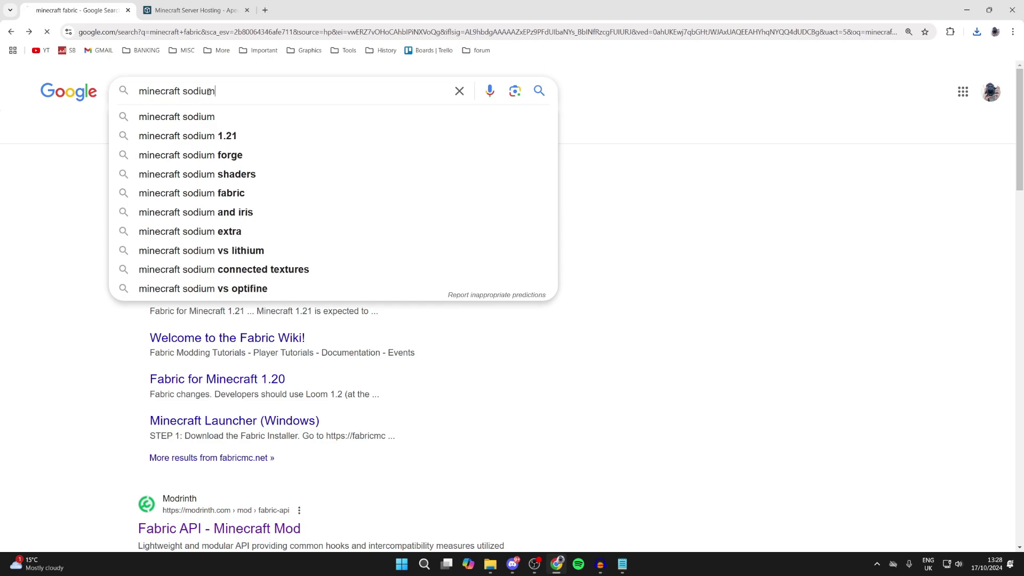
key("Return")
left_click(266, 201)
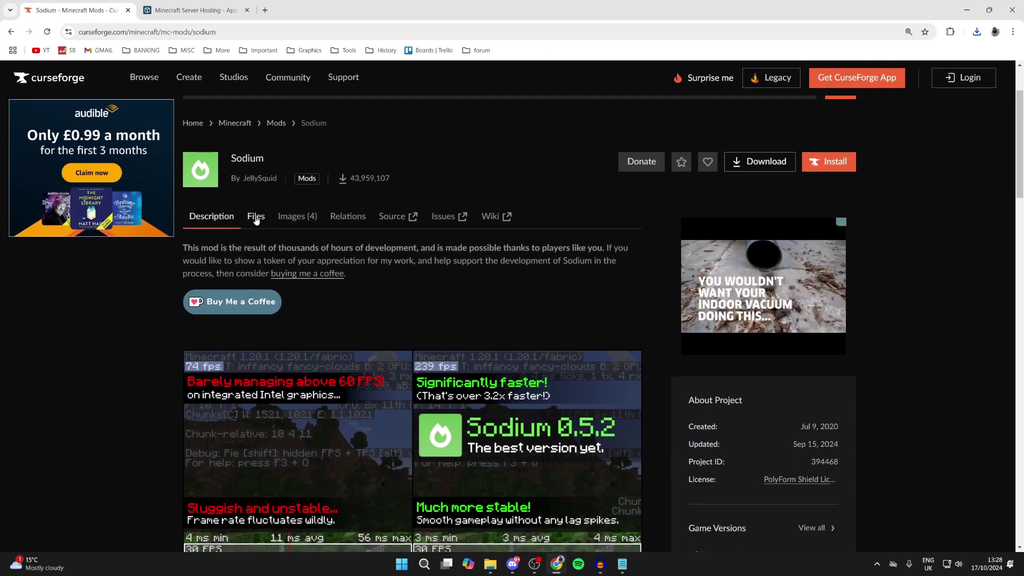
- Download the Sodium 0.6.0 Beta 2 for Fabric file from the mod's file list
left_click(255, 213)
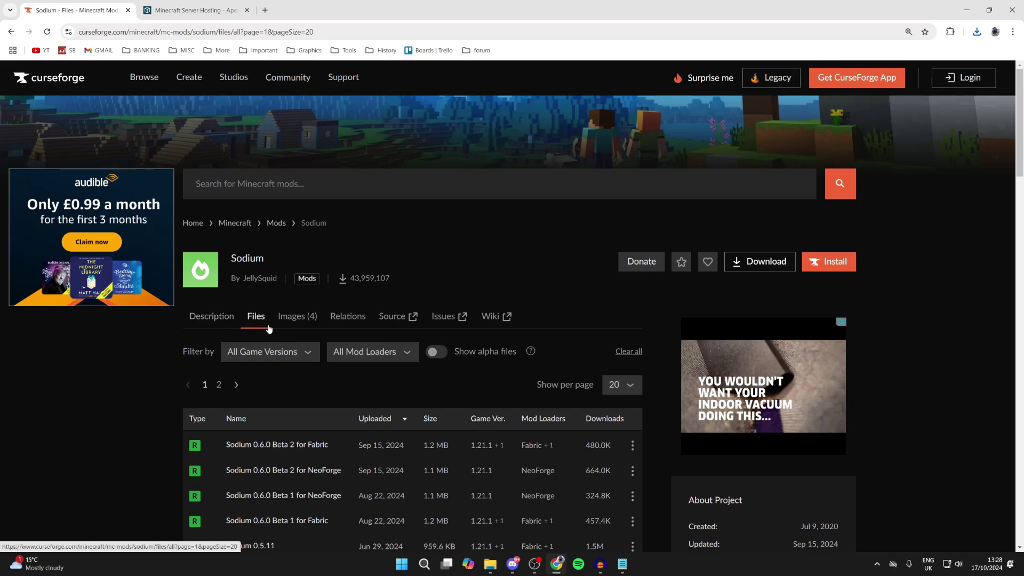
scroll(269, 327, "down", 3)
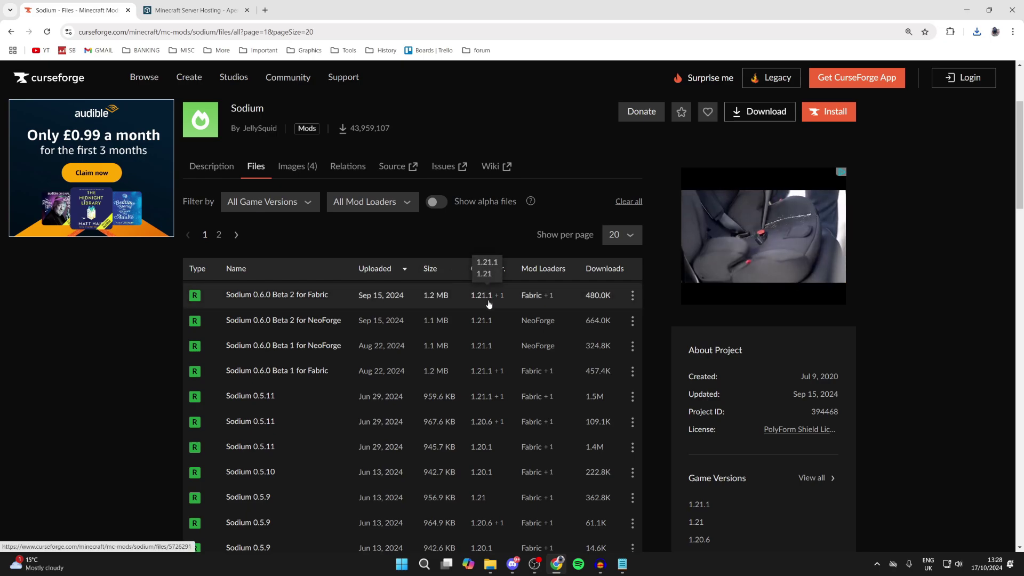
left_click(631, 295)
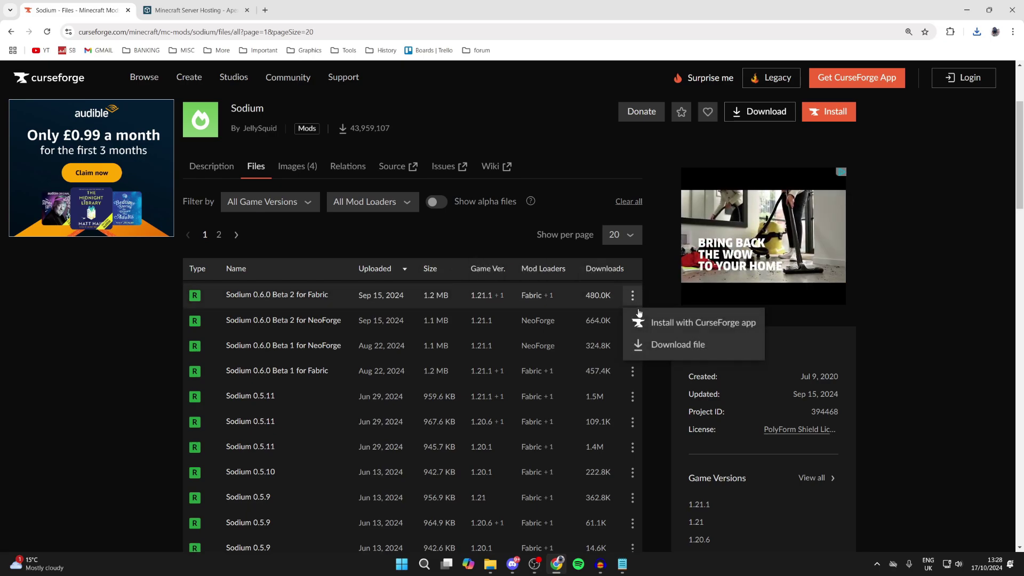
left_click(662, 344)
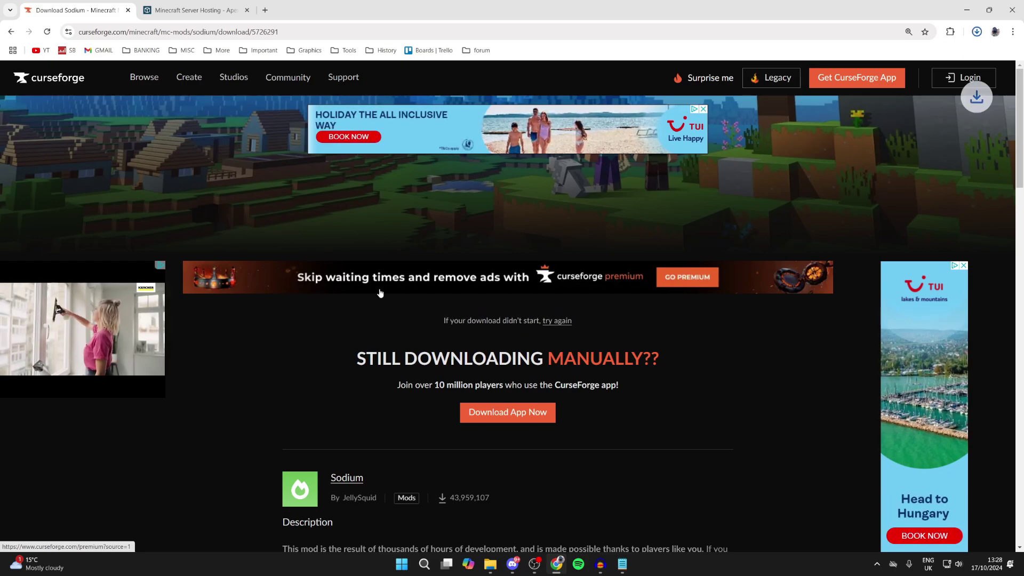
- Search the CurseForge Minecraft mods for "iris" and open the Iris Shaders project page
left_click(11, 31)
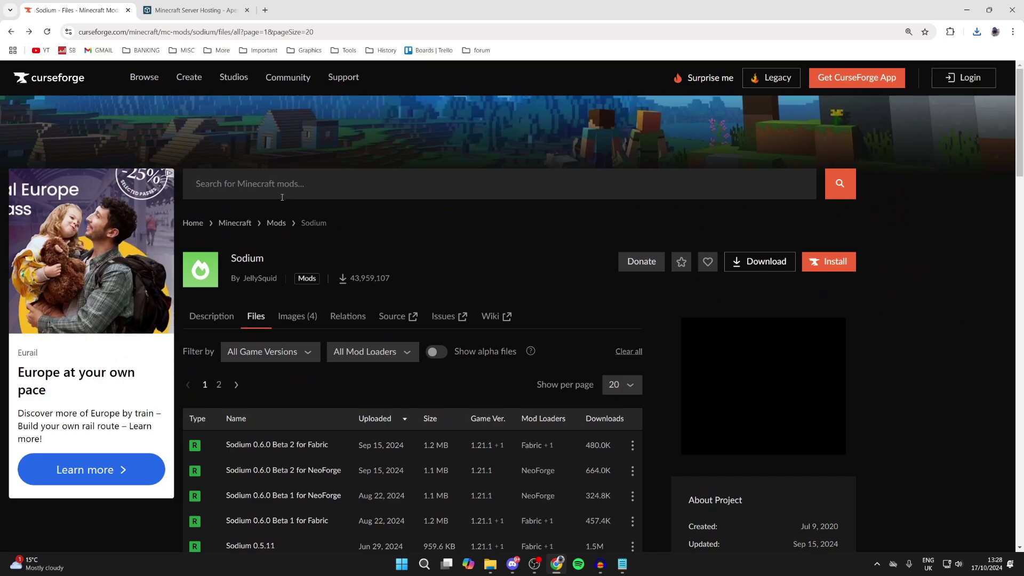
left_click(288, 195)
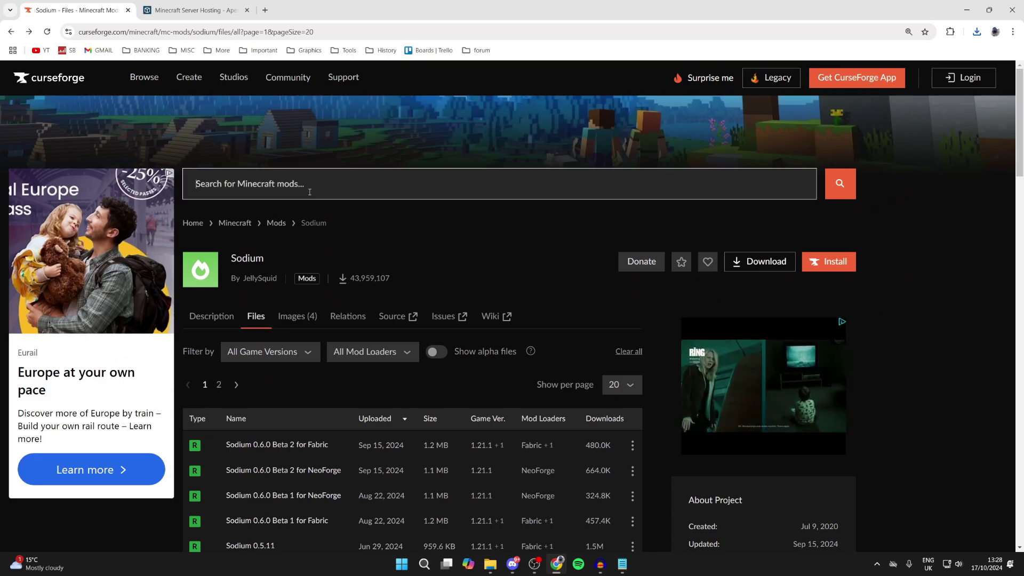
type("iris")
key("Return")
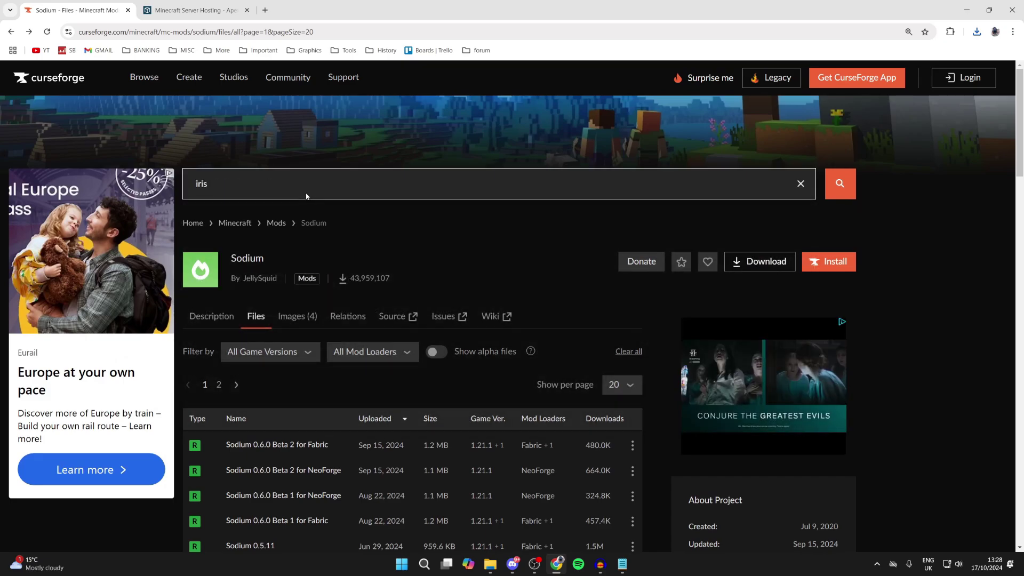
scroll(445, 240, "down", 2)
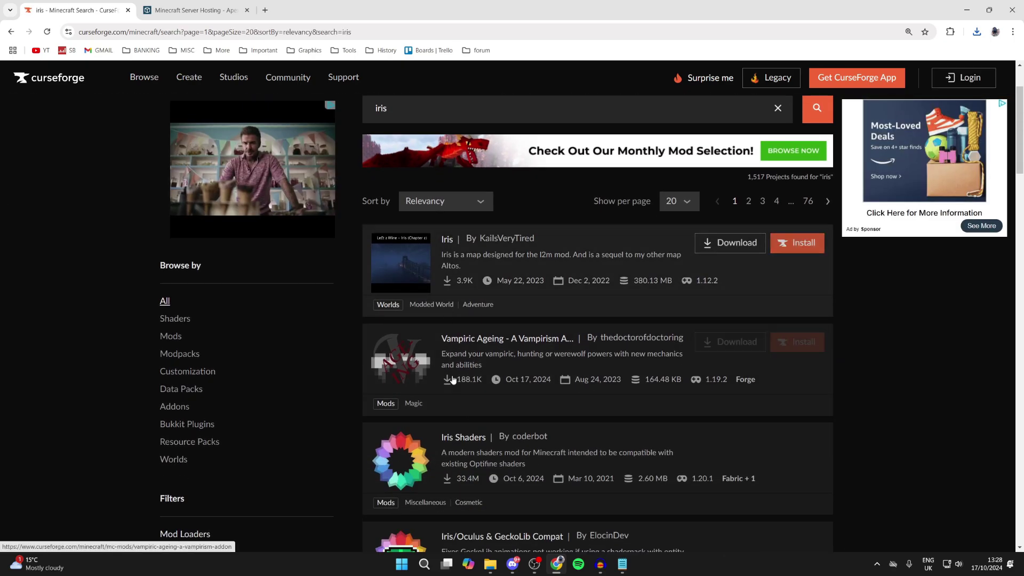
mouse_move(460, 445)
left_click(461, 442)
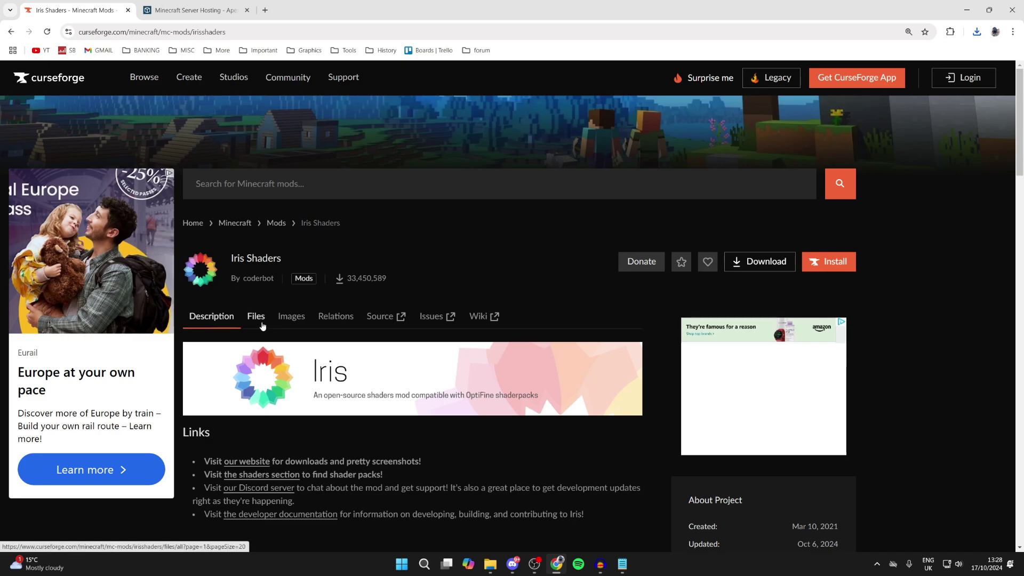
- Download the Iris 1.8 Beta 4 for Fabric 1.21(.1) file from the Iris Shaders file list
left_click(256, 319)
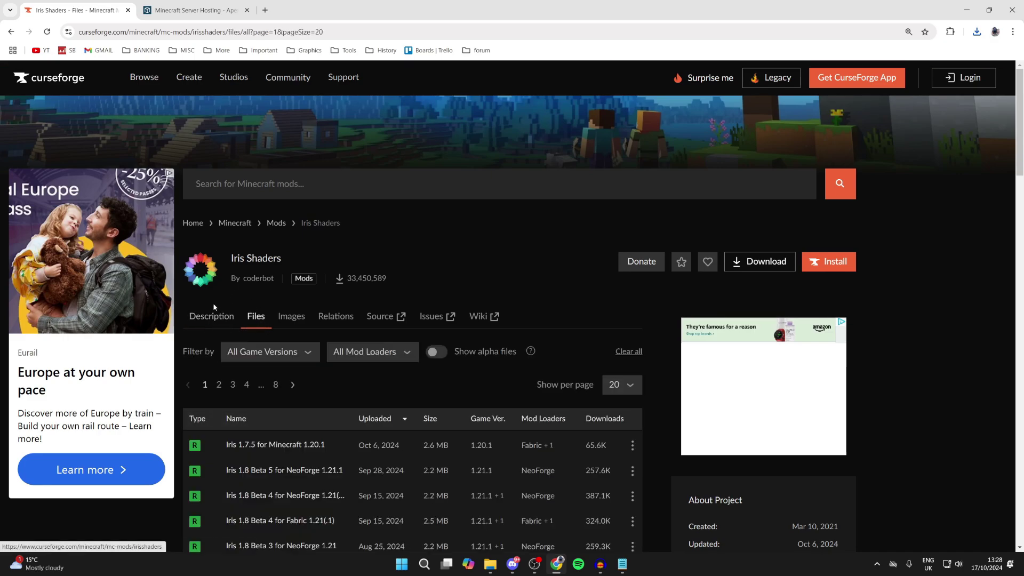
scroll(214, 305, "down", 4)
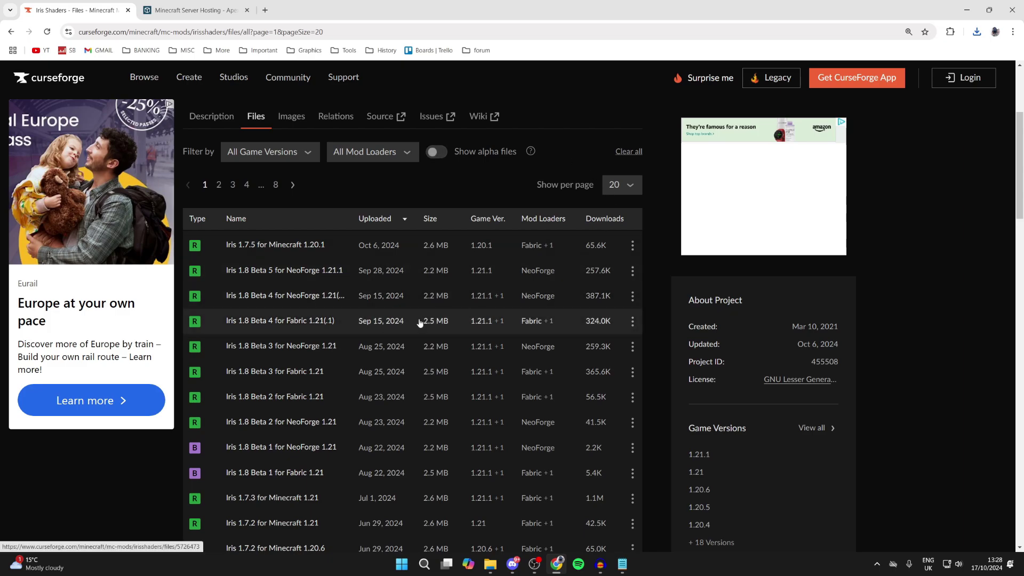
left_click(632, 321)
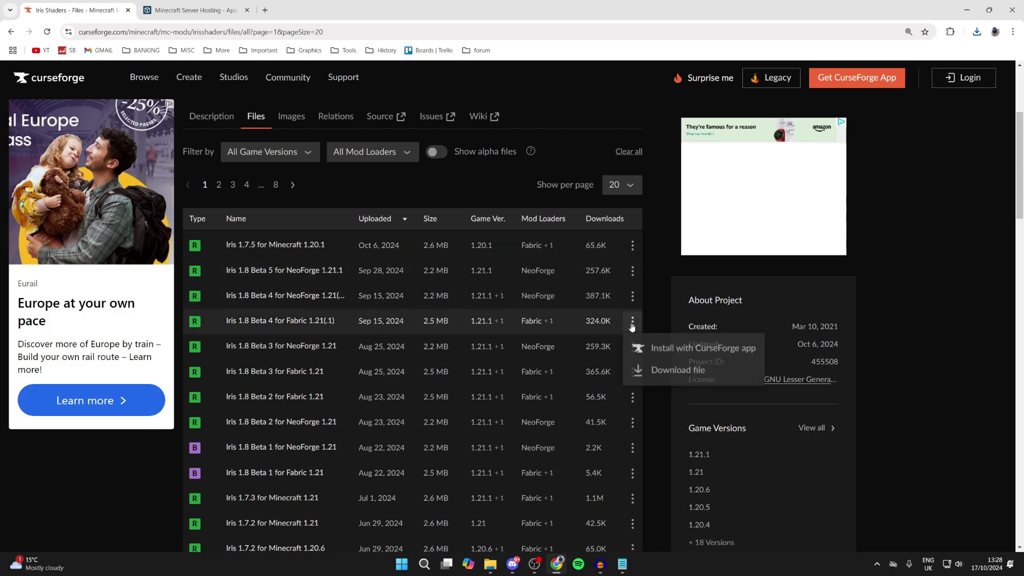
left_click(667, 368)
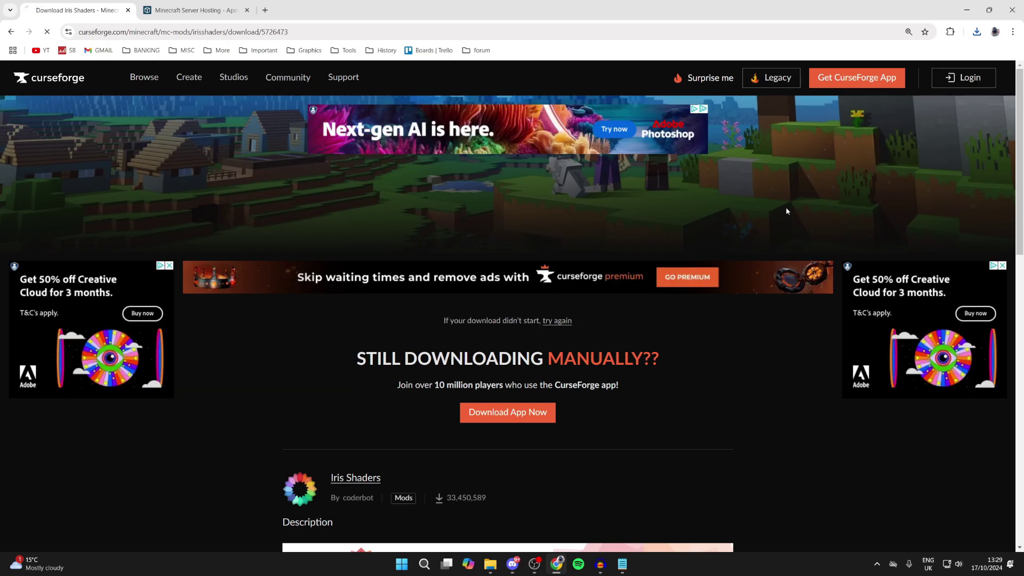
left_click(976, 31)
- Search the CurseForge Minecraft mods for "fabric api" and open the Fabric API project page
left_click(12, 32)
scroll(202, 138, "up", 4)
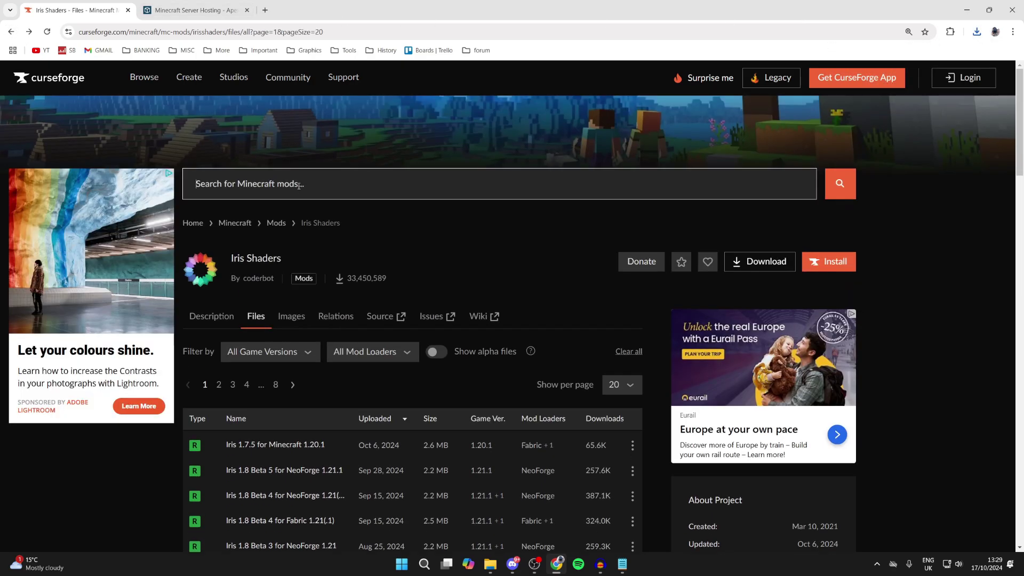
left_click(298, 185)
type("fabric ")
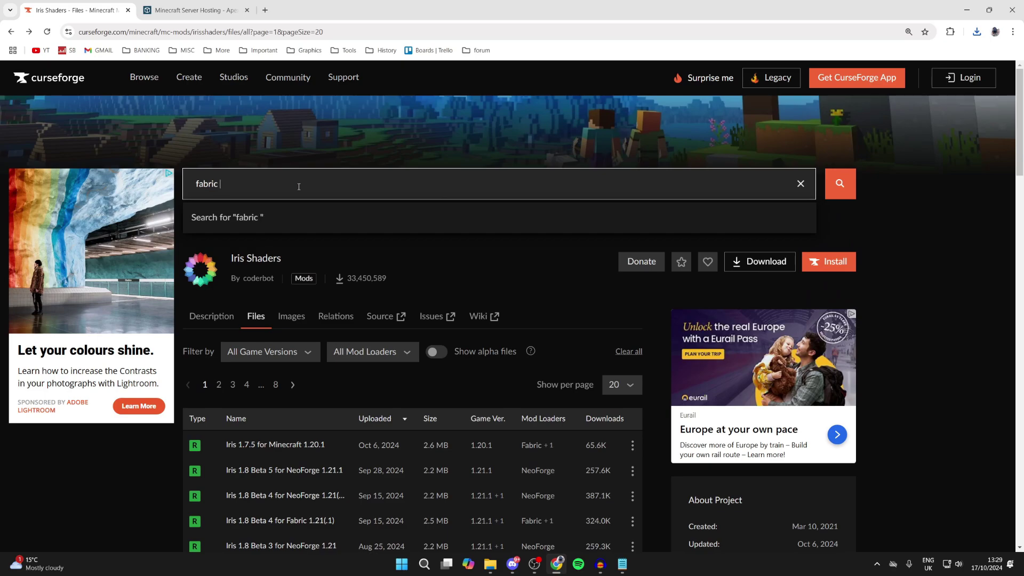
type("api")
key("Return")
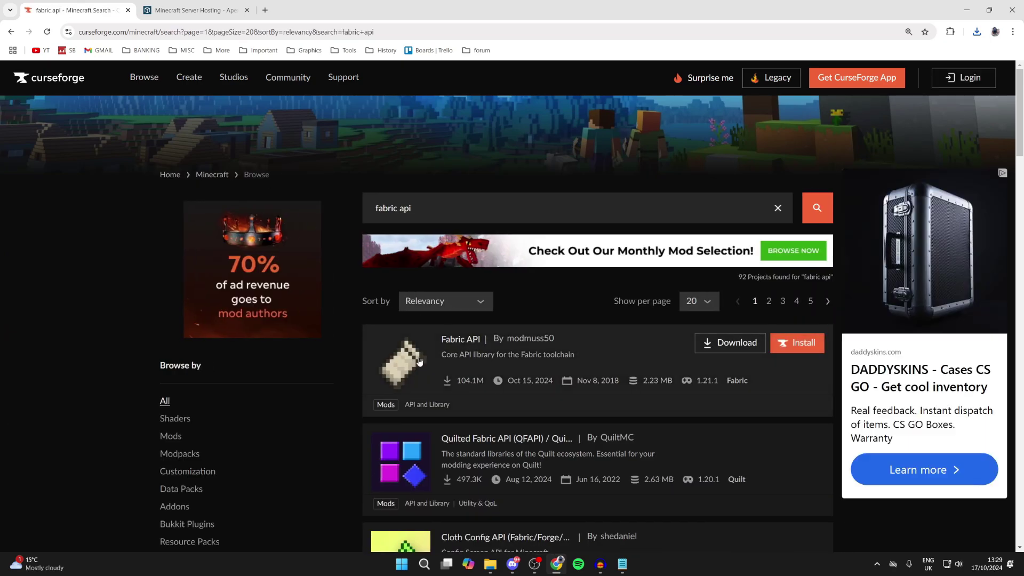
left_click(418, 359)
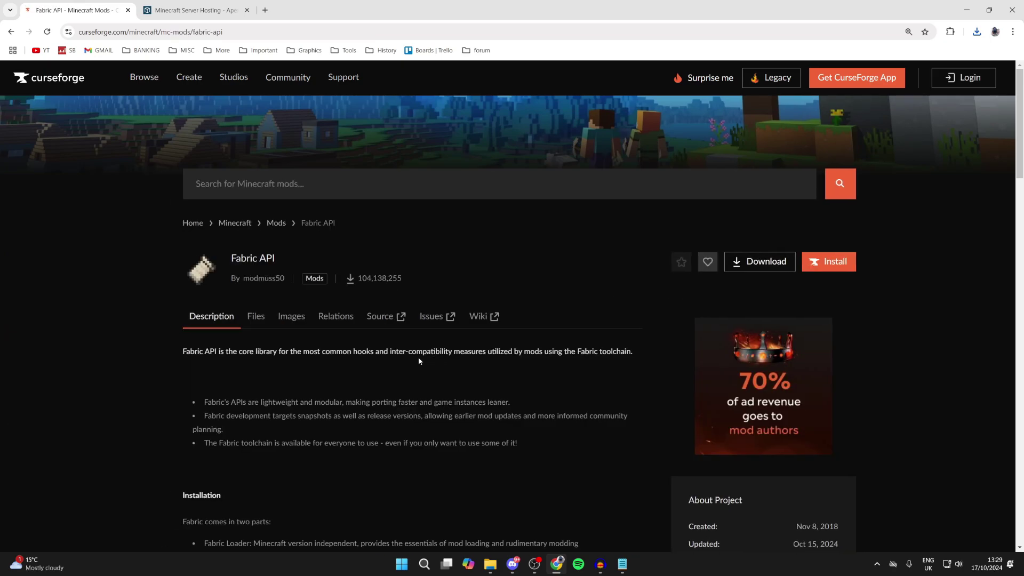
- Download the [1.21.1] Fabric API 0.106.0+1.21.1 file from the project's file list
left_click(260, 319)
scroll(283, 311, "down", 2)
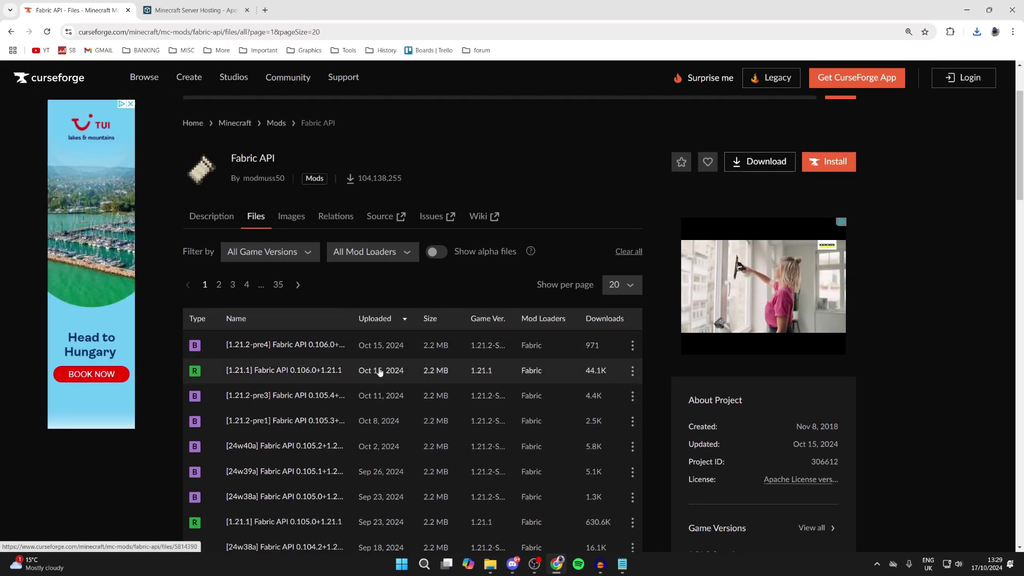
left_click(632, 370)
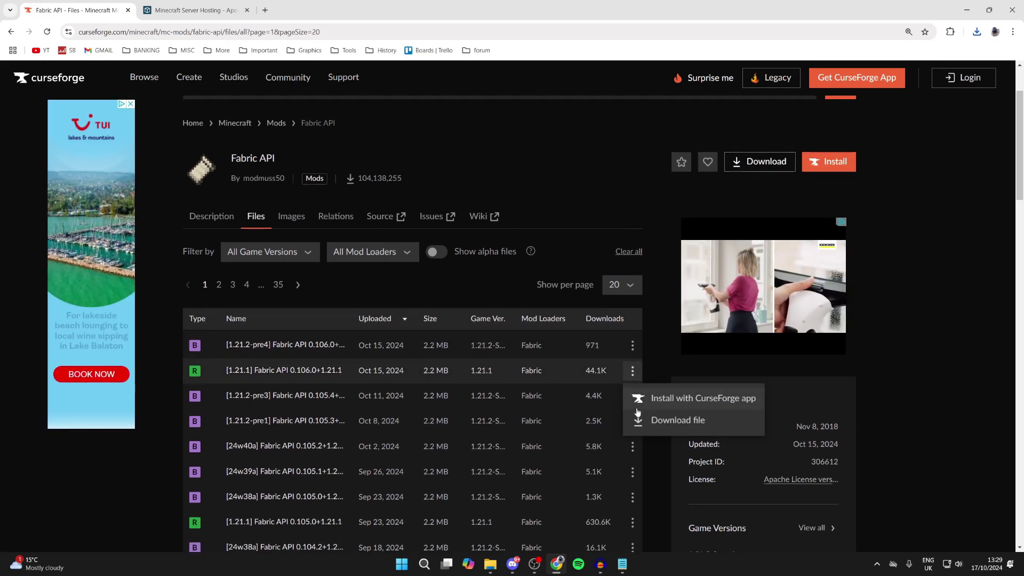
left_click(651, 420)
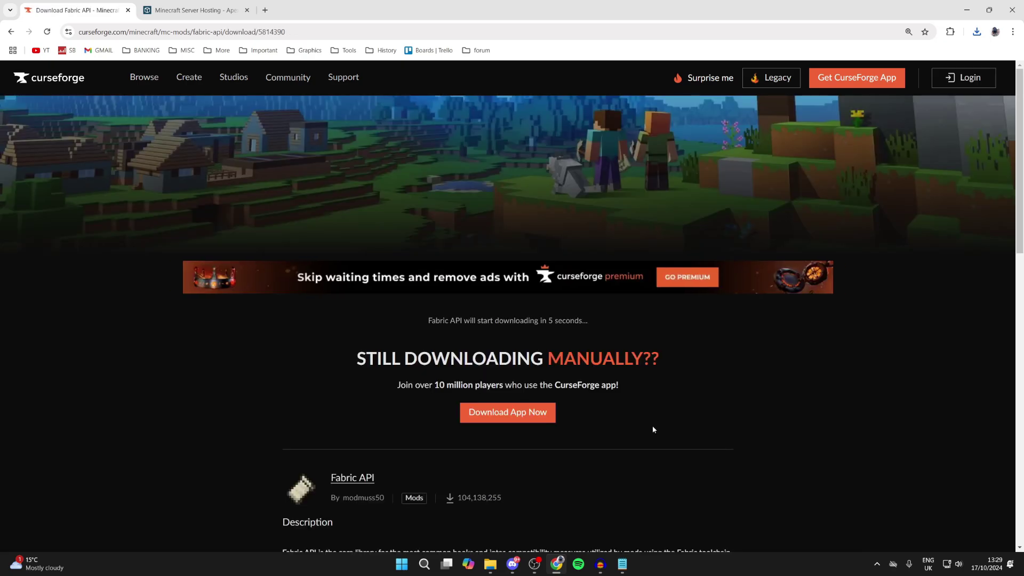
- Look over the Apex Hosting page's overview of its Minecraft server hosting features
left_click(189, 5)
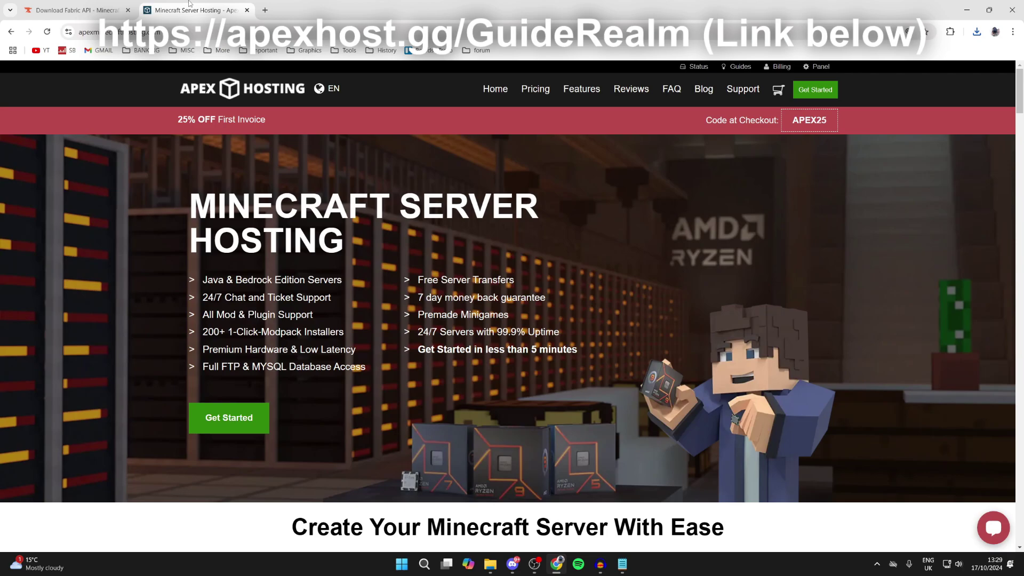
scroll(311, 196, "down", 6)
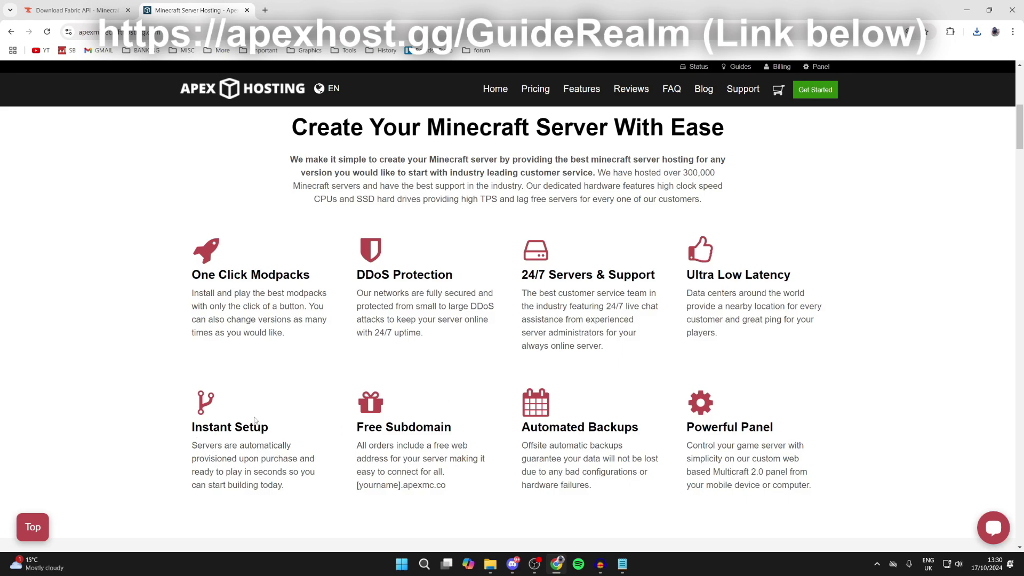
scroll(255, 419, "up", 7)
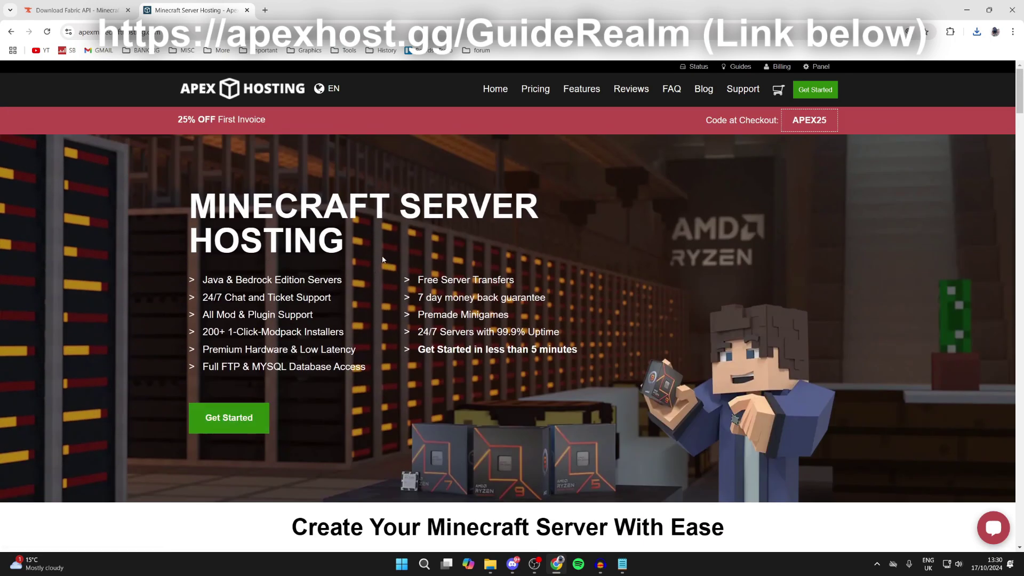
left_click_drag(177, 119, 313, 133)
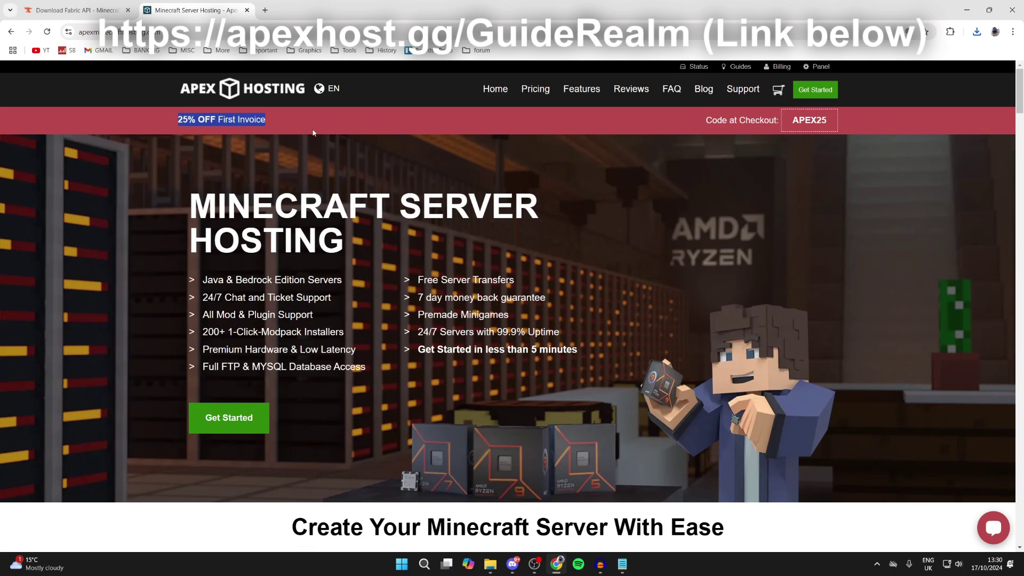
left_click(312, 130)
- Switch to the Downloads folder in File Explorer and run fabric-installer-1.0.1 (3).exe
key("super+d")
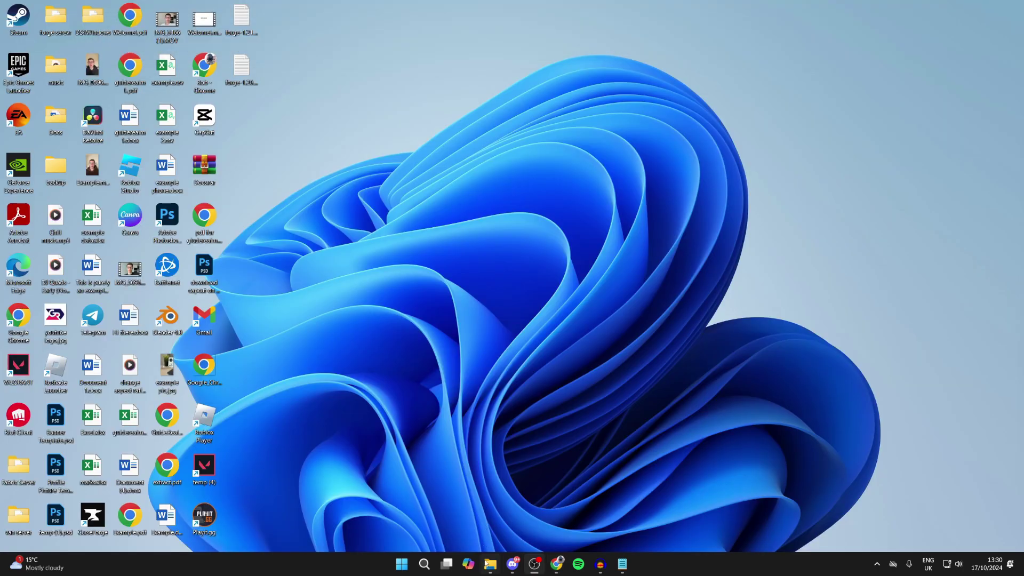
right_click(490, 564)
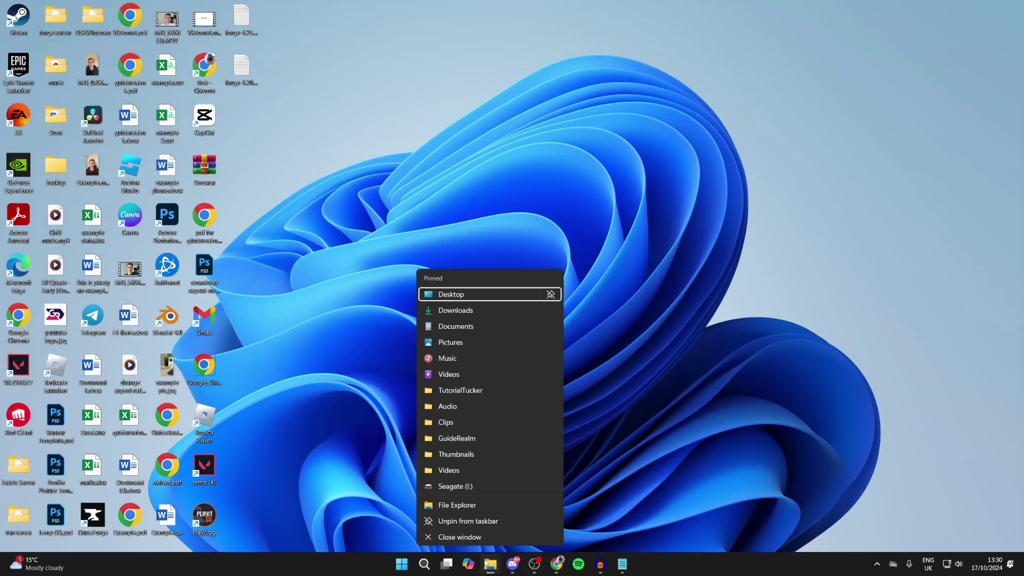
left_click(483, 311)
left_click_drag(381, 148, 619, 103)
left_click(386, 242)
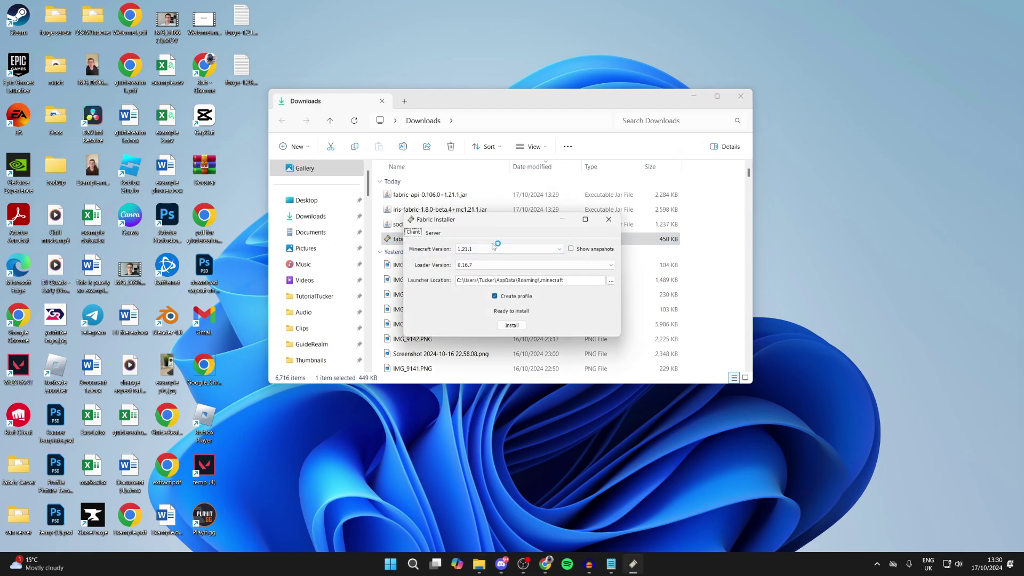
- Install the Fabric client with loader version 0.16.7 for Minecraft 1.21.1 and close the installer
left_click(493, 249)
left_click(474, 258)
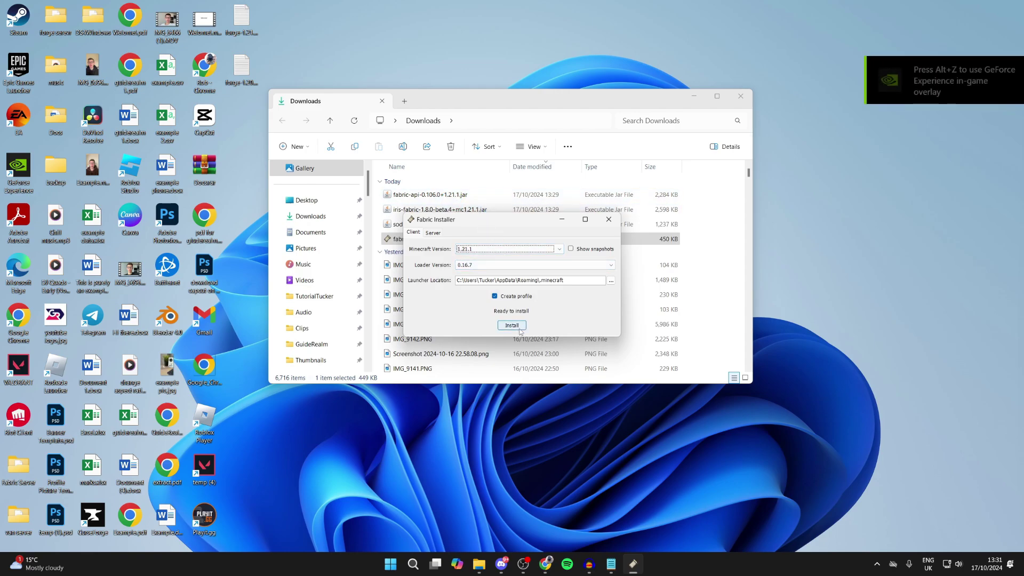
left_click(515, 326)
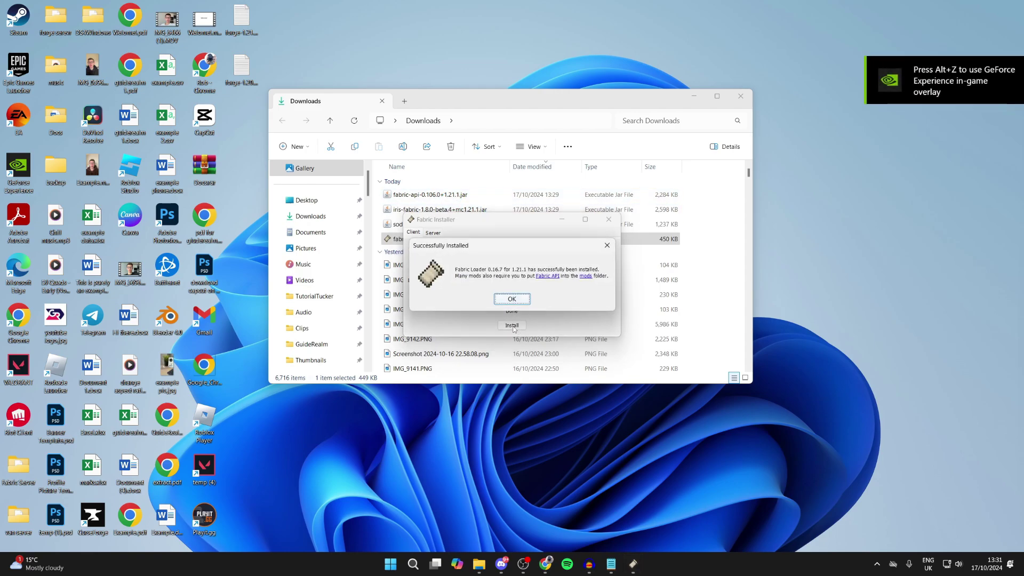
left_click(514, 301)
left_click(609, 219)
- Search Windows for "min" and open the Minecraft Launcher
left_click(424, 563)
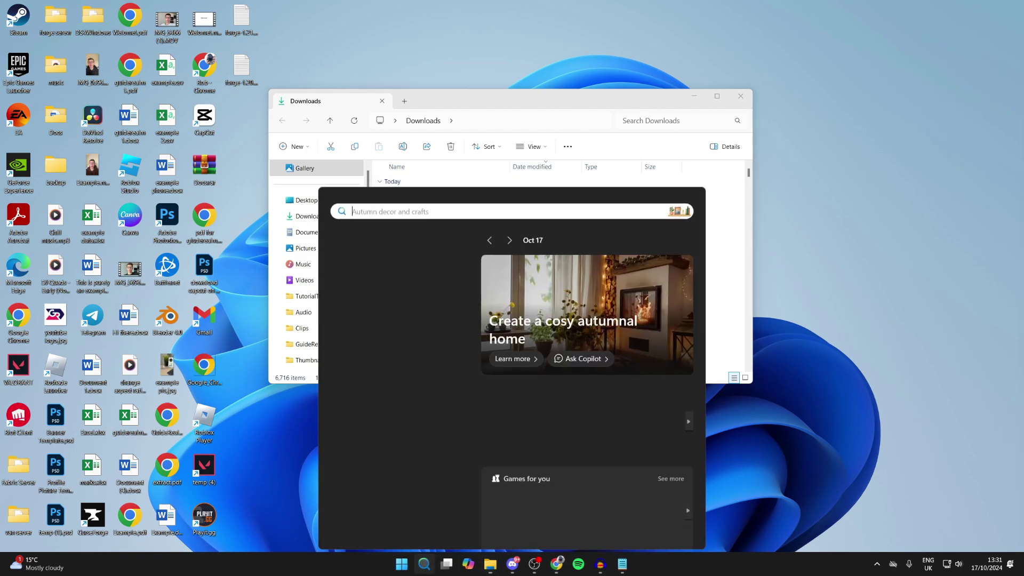
type("min")
key("Return")
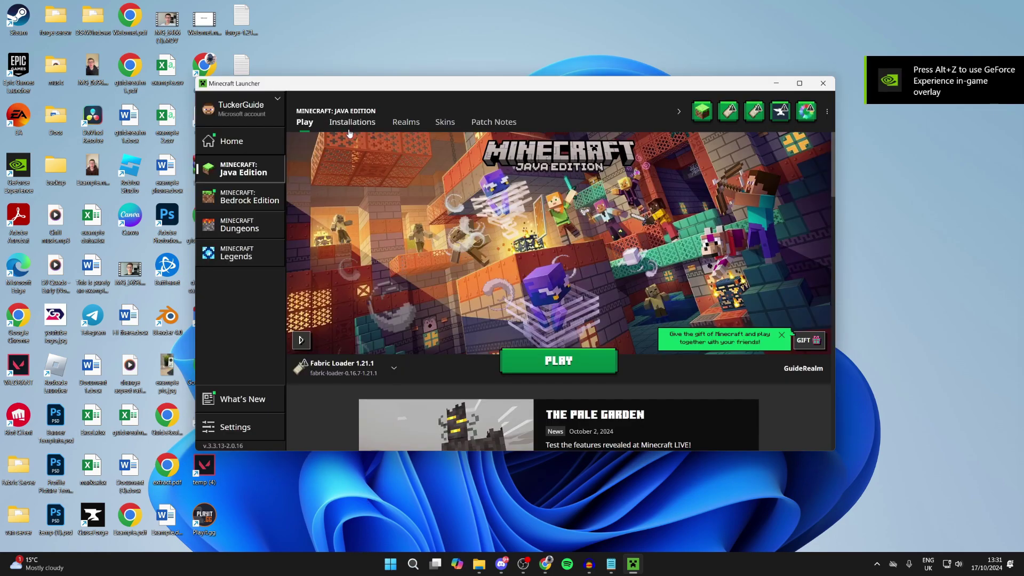
- Open the game folder of the Fabric Loader 1.21.1 installation and go into its mods folder
left_click(352, 124)
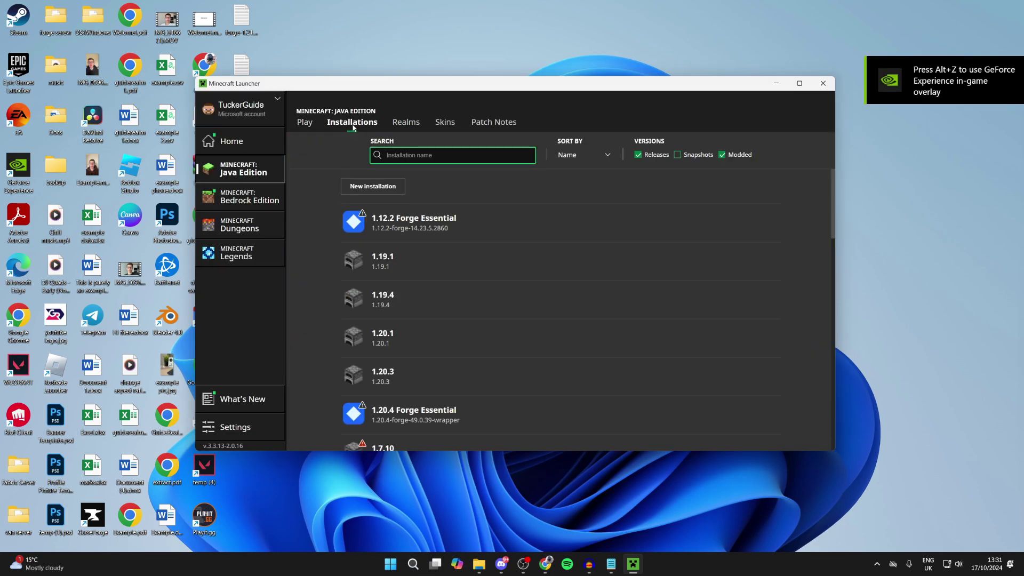
scroll(416, 305, "down", 10)
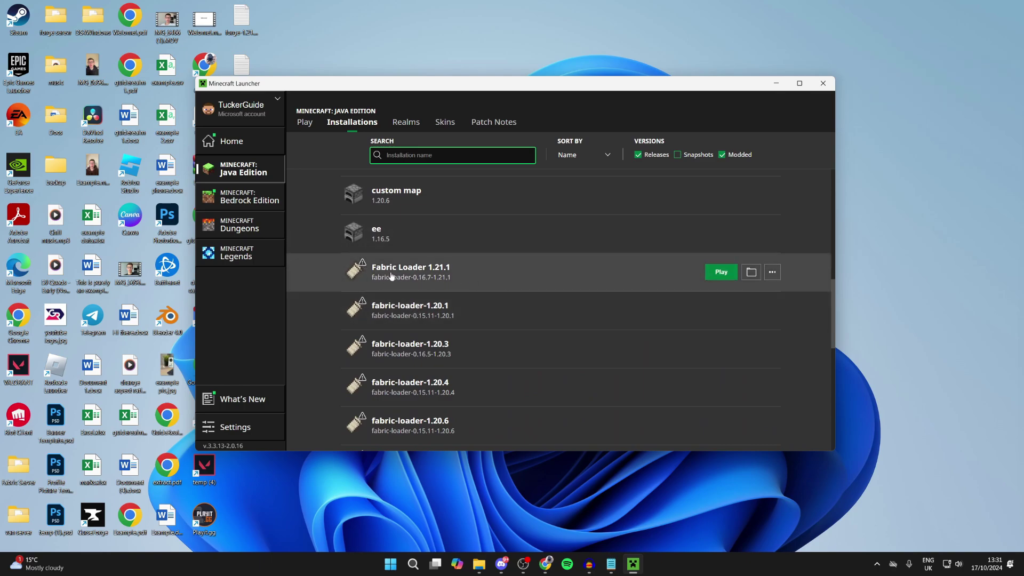
left_click(750, 272)
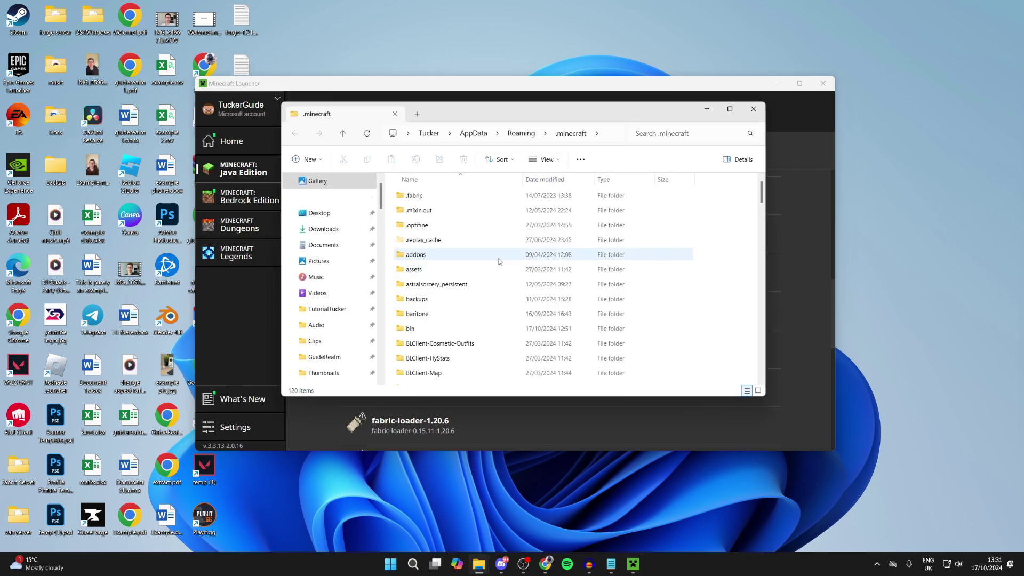
scroll(498, 261, "down", 5)
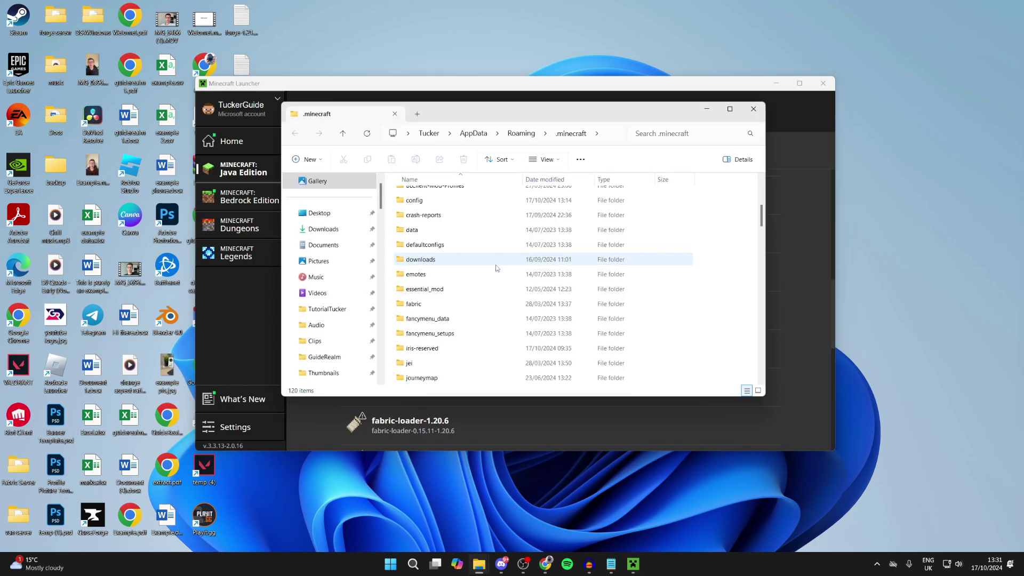
scroll(493, 272, "down", 3)
left_click(439, 318)
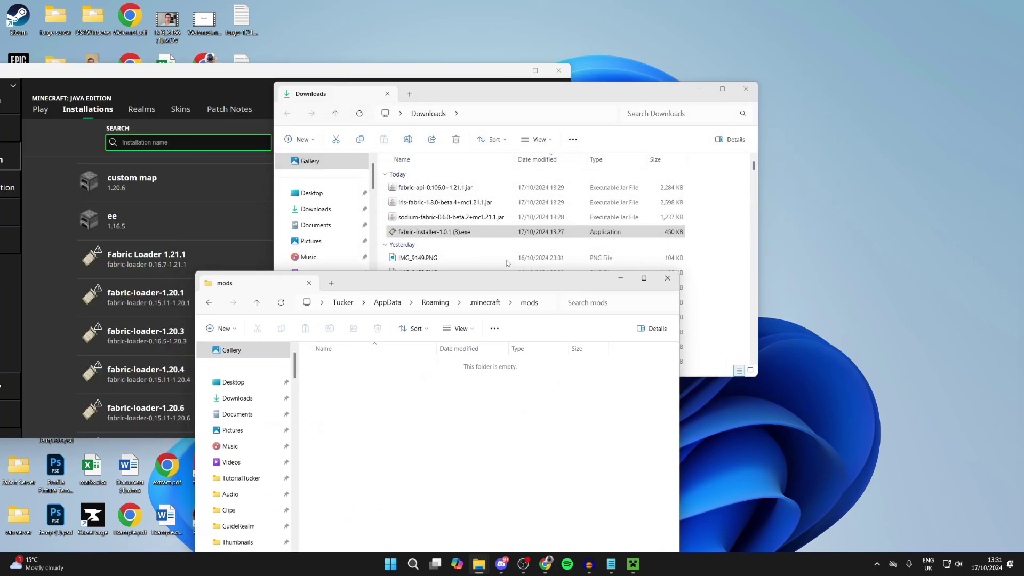
- Move the downloaded Sodium, Iris and Fabric API jar files from Downloads into the mods folder
left_click_drag(453, 217, 459, 416)
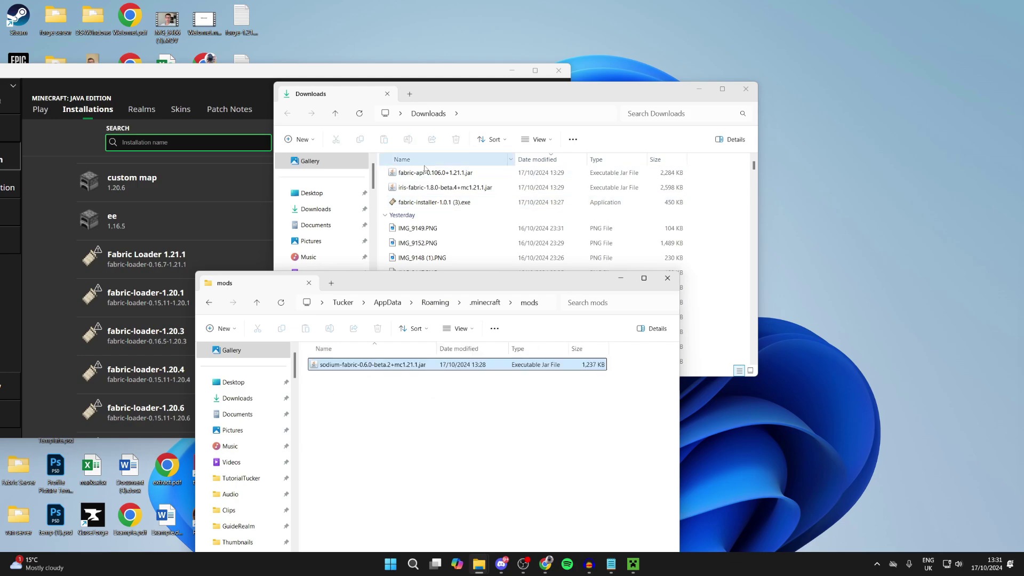
left_click(420, 179)
left_click_drag(420, 197, 456, 415)
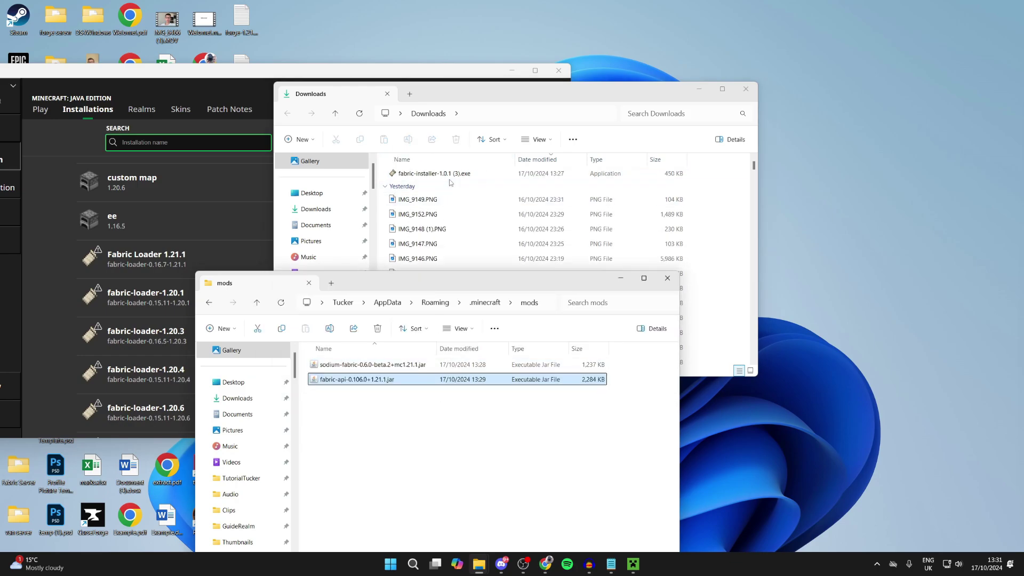
left_click(448, 193)
- Return to the Minecraft Launcher, start the Fabric Loader 1.21.1 game and open its video settings
left_click_drag(310, 75, 458, 91)
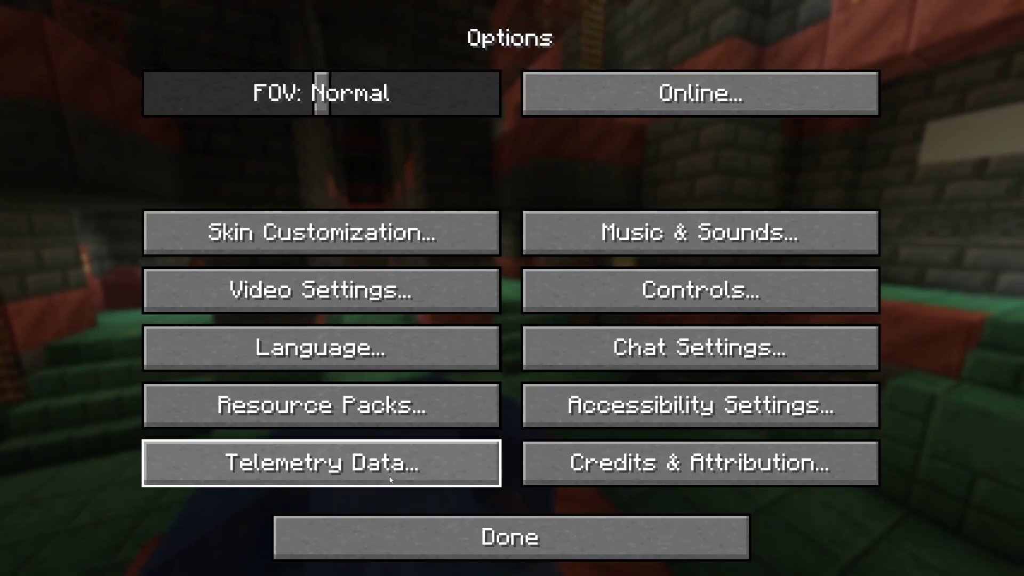
left_click(411, 502)
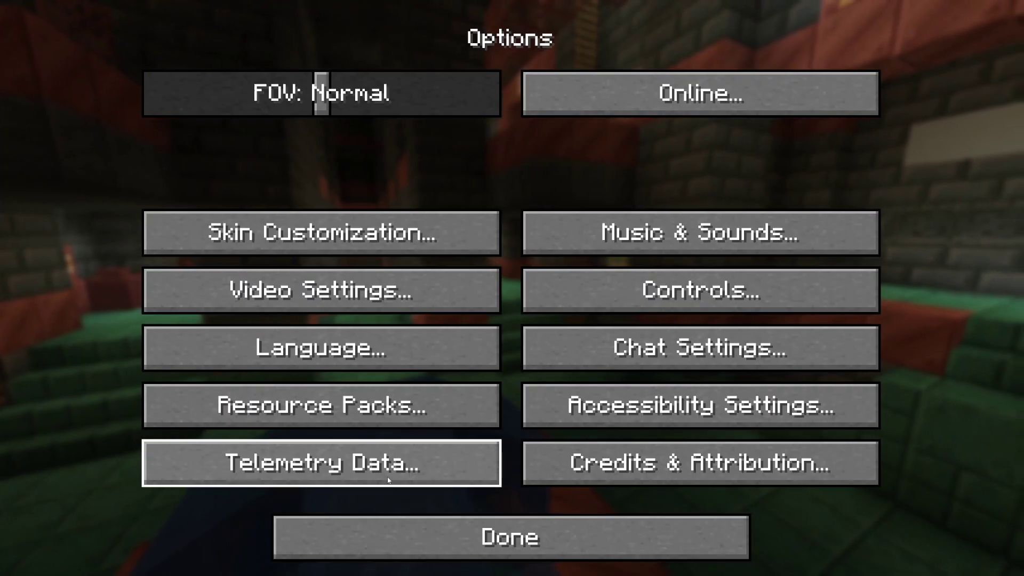
left_click(376, 282)
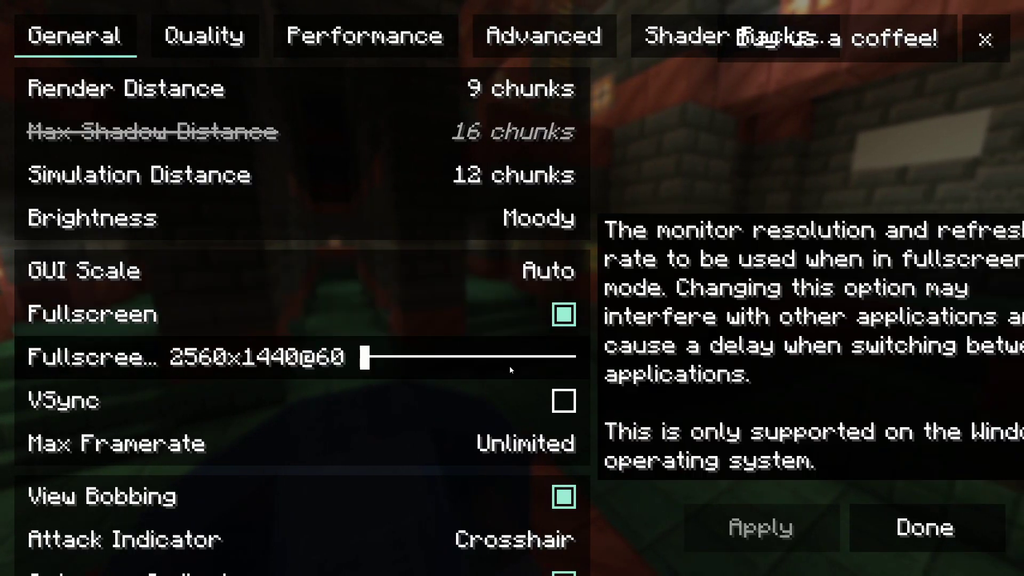